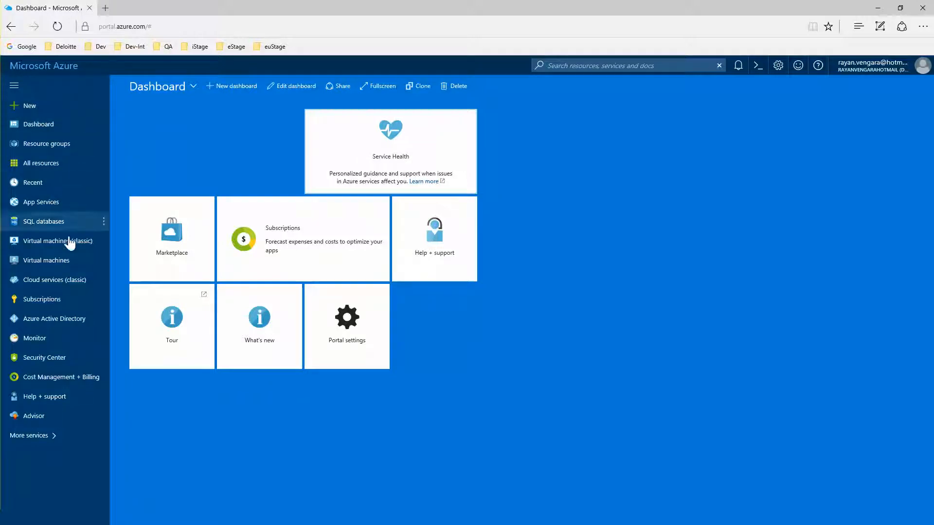
# Step: Open the virtual machines list and start adding a new machine from the Compute marketplace
pyautogui.click(65, 268)
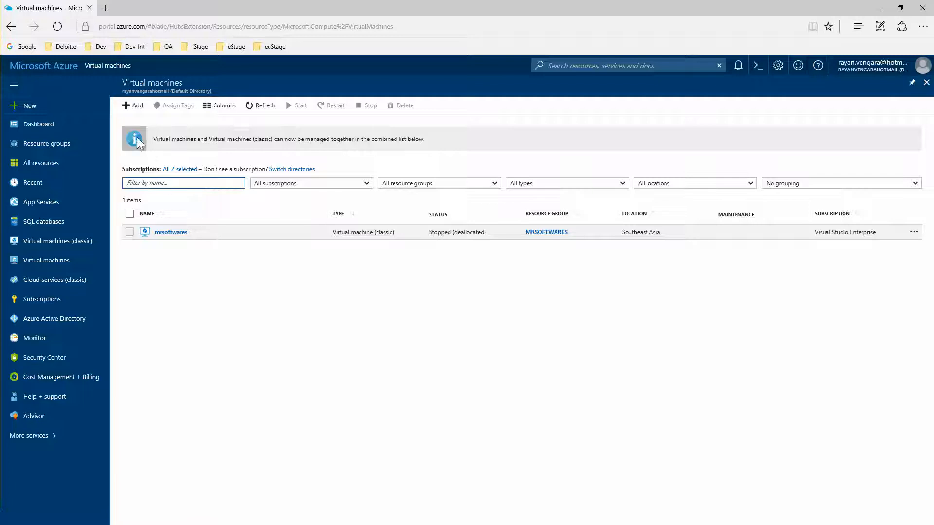
pyautogui.click(133, 107)
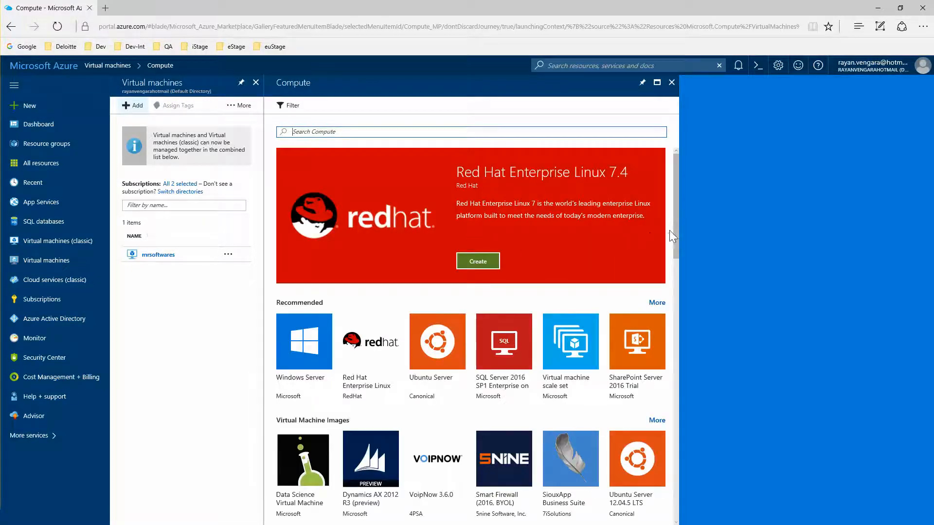
pyautogui.moveTo(678, 233)
pyautogui.mouseDown()
pyautogui.moveTo(674, 274)
pyautogui.moveTo(702, 408)
pyautogui.moveTo(684, 475)
pyautogui.moveTo(686, 234)
pyautogui.mouseUp()
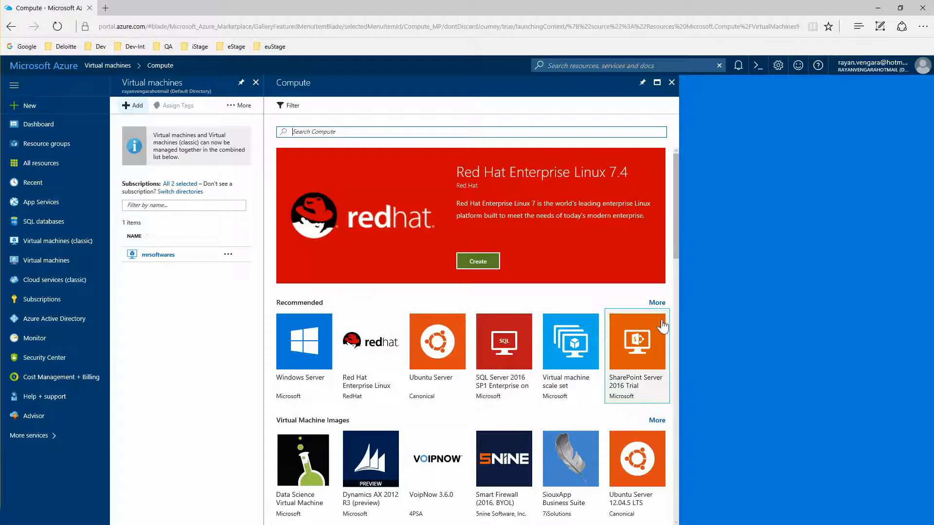
pyautogui.moveTo(678, 243)
pyautogui.mouseDown()
pyautogui.moveTo(678, 308)
pyautogui.moveTo(687, 238)
pyautogui.mouseUp()
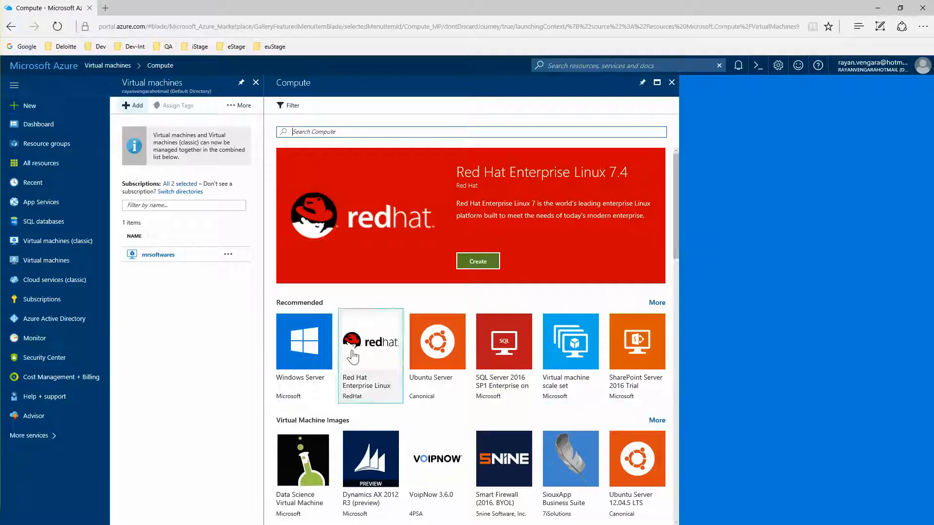
# Step: Browse the recommended Windows Server images and choose Windows Server 2016 Datacenter
pyautogui.click(322, 351)
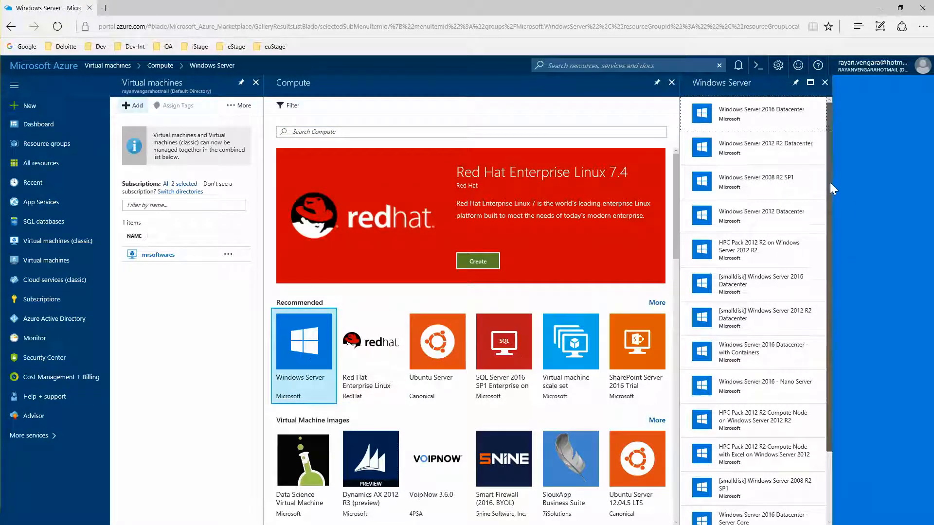
pyautogui.scroll(-2, 830, 182)
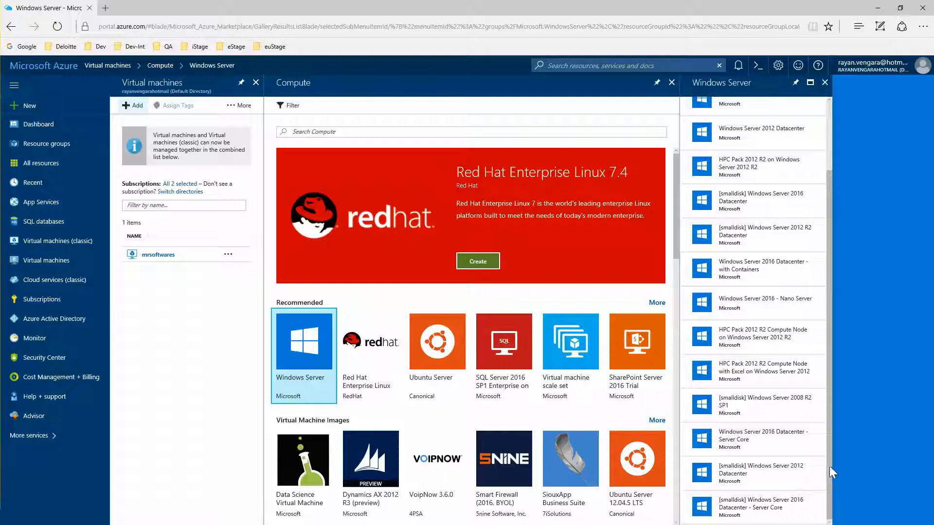
pyautogui.moveTo(830, 466); pyautogui.dragTo(853, 387)
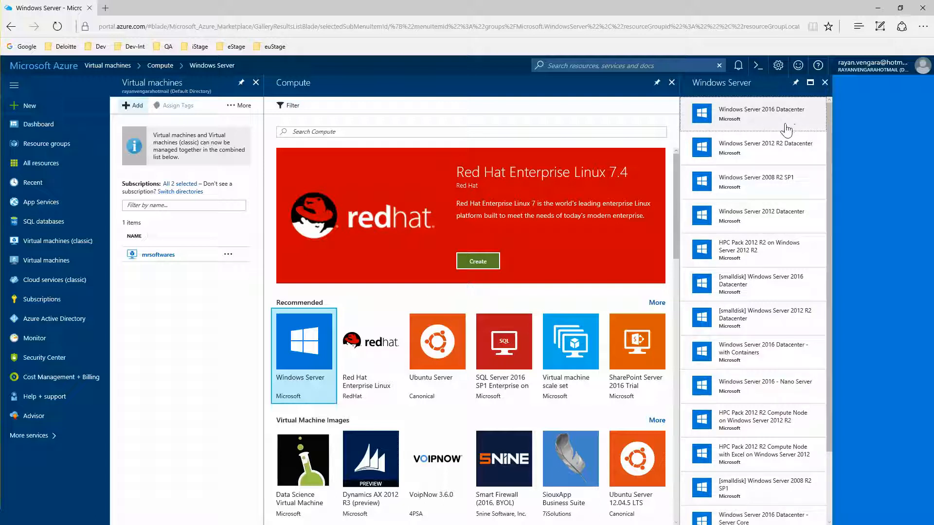
pyautogui.scroll(-2, 793, 265)
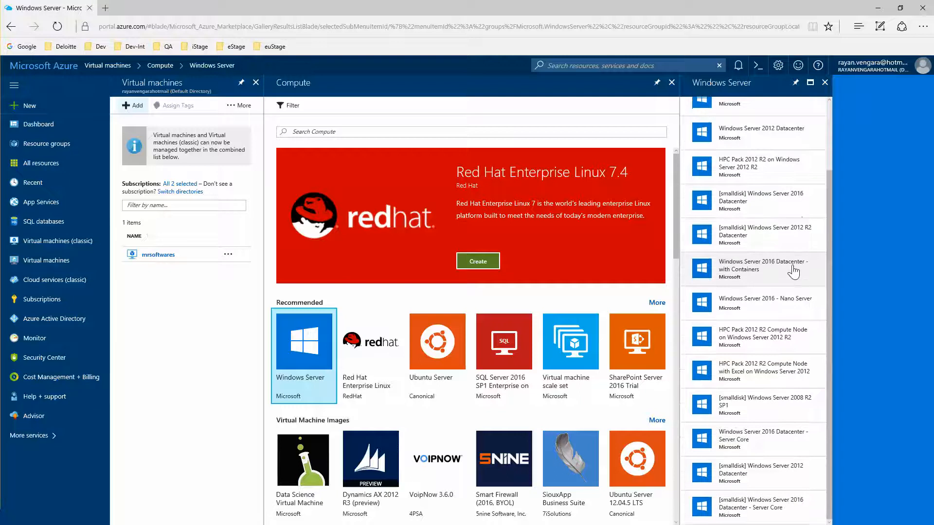
pyautogui.scroll(2, 793, 273)
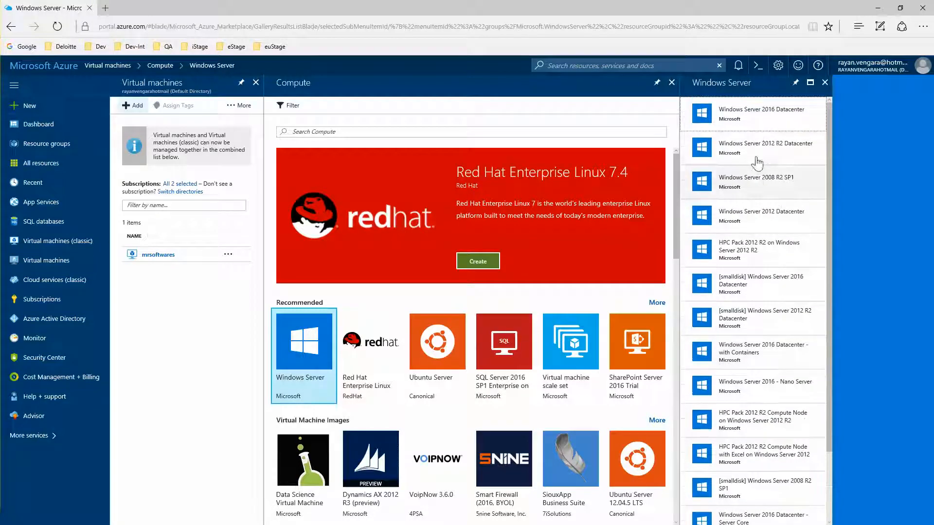
pyautogui.click(752, 126)
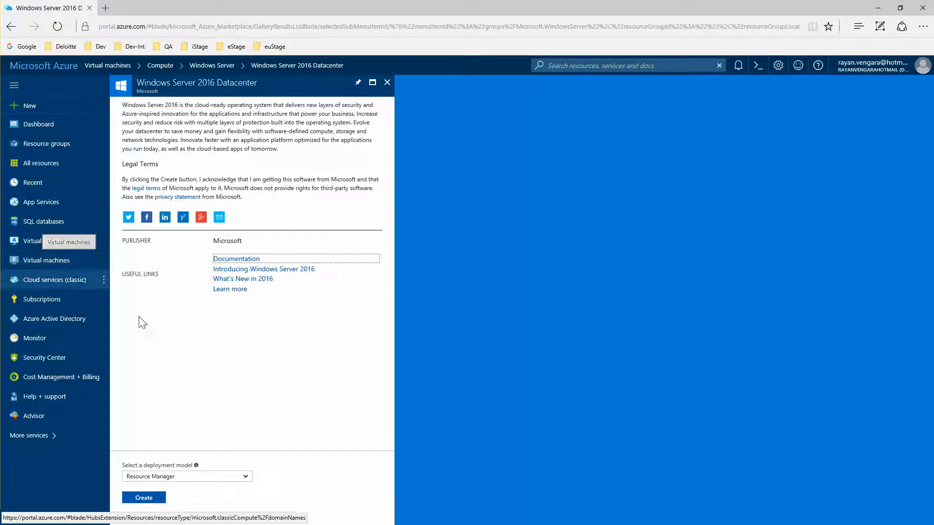
# Step: Use the Resource Manager deployment model and start creating the Windows Server 2016 Datacenter virtual machine
pyautogui.click(243, 478)
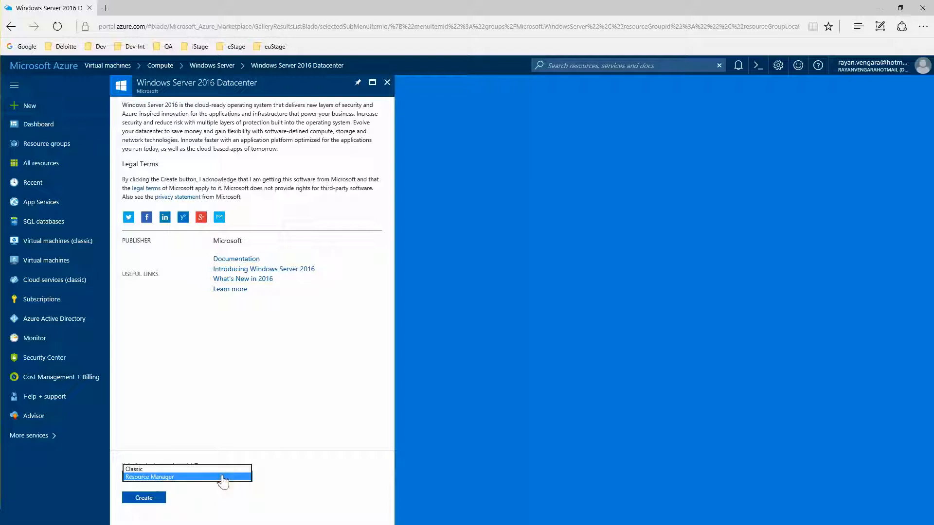
pyautogui.click(290, 497)
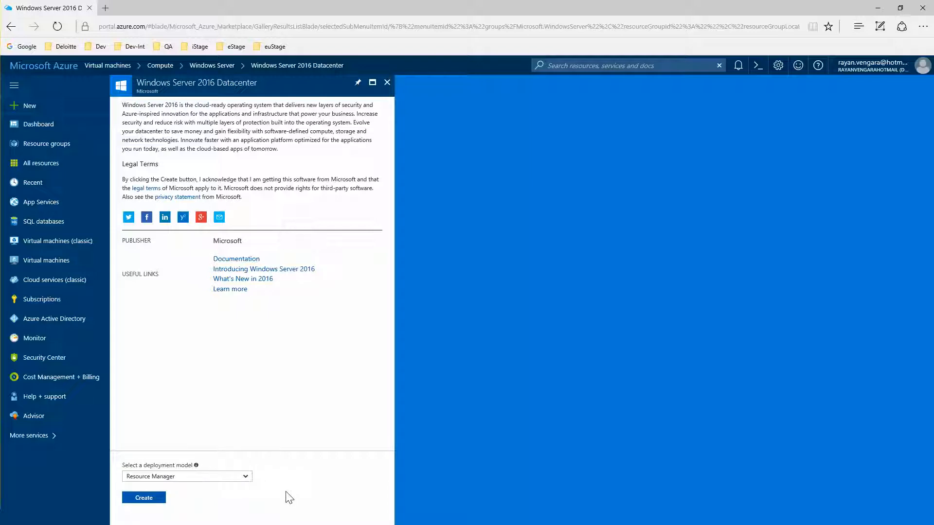
pyautogui.doubleClick(185, 466)
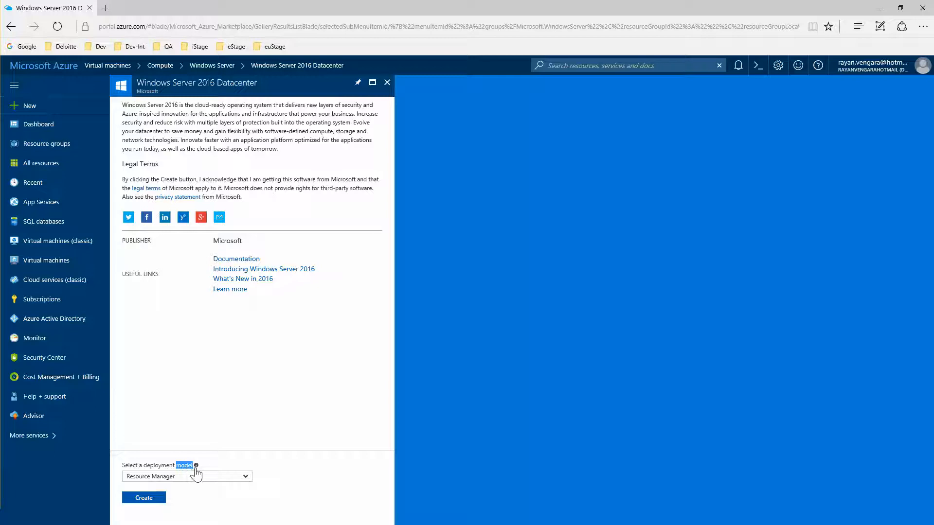
pyautogui.moveTo(195, 468)
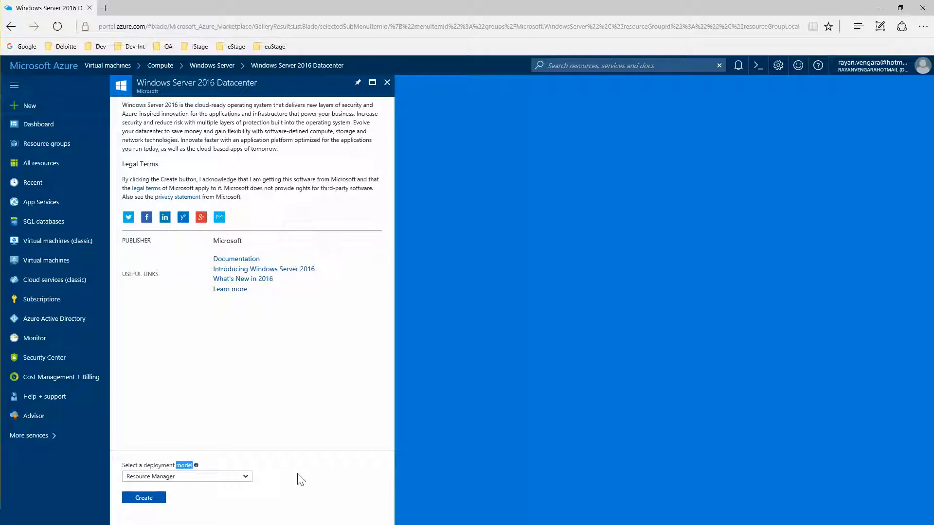
pyautogui.click(245, 478)
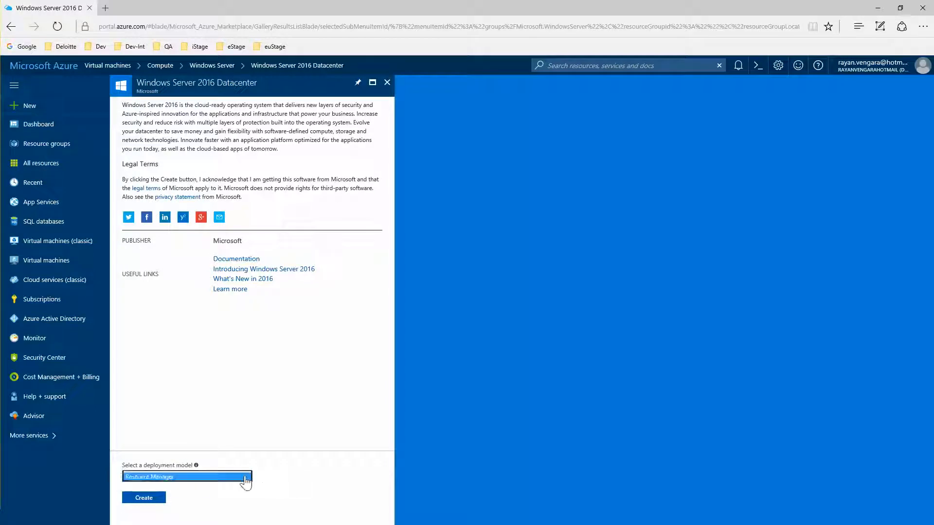
pyautogui.click(276, 481)
pyautogui.click(221, 480)
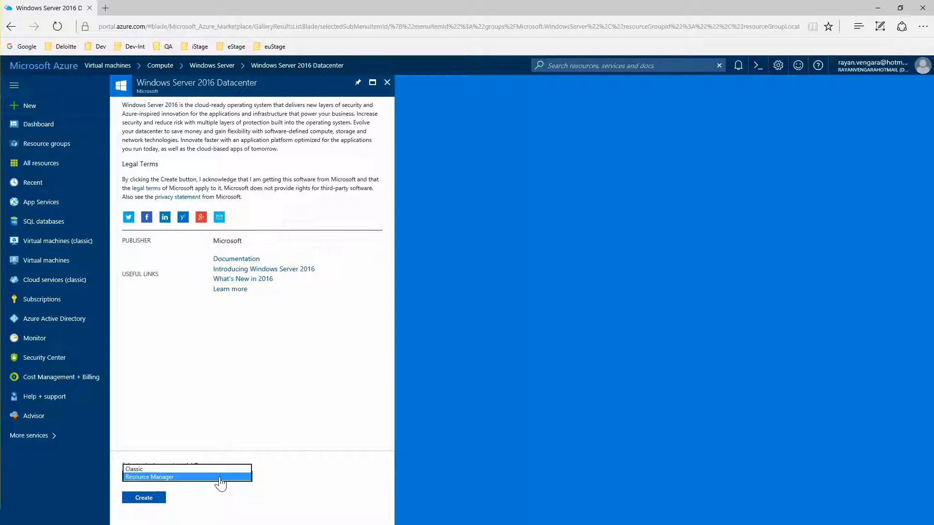
pyautogui.click(163, 486)
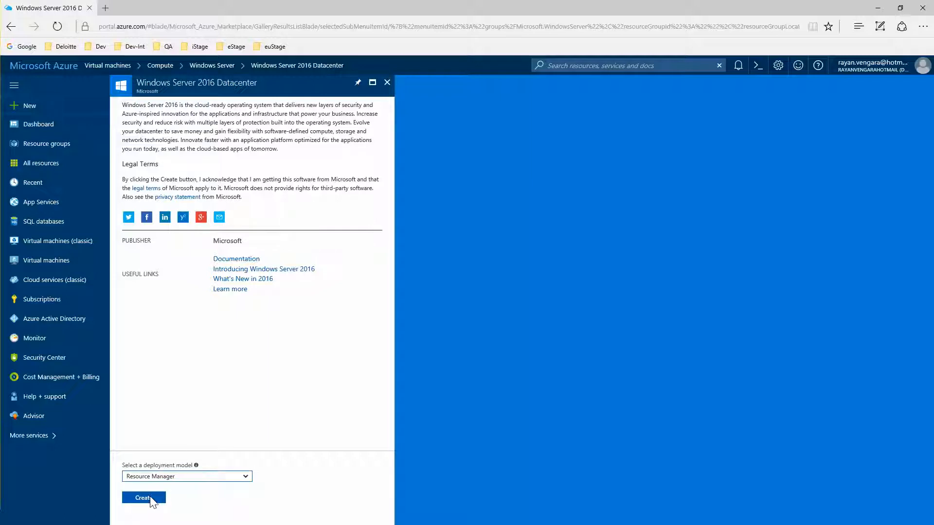
pyautogui.click(151, 500)
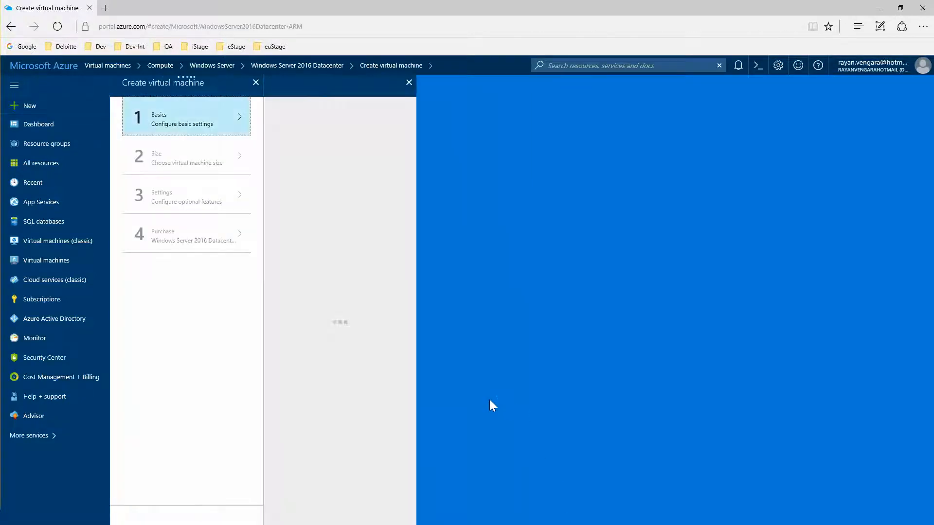
# Step: Name the virtual machine MyServer and set its administrator user name to myserver
pyautogui.click(325, 121)
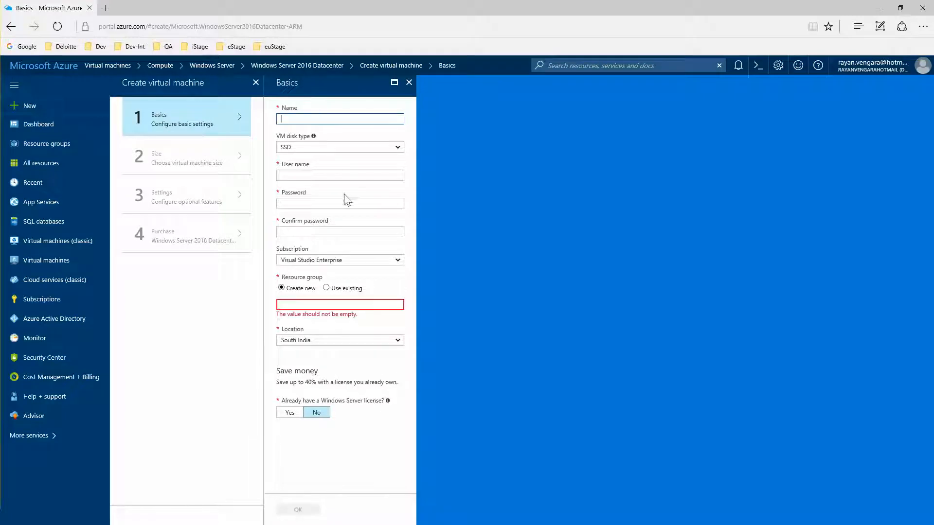
pyautogui.write('M')
pyautogui.press('Tab')
pyautogui.press('Tab')
pyautogui.write('m')
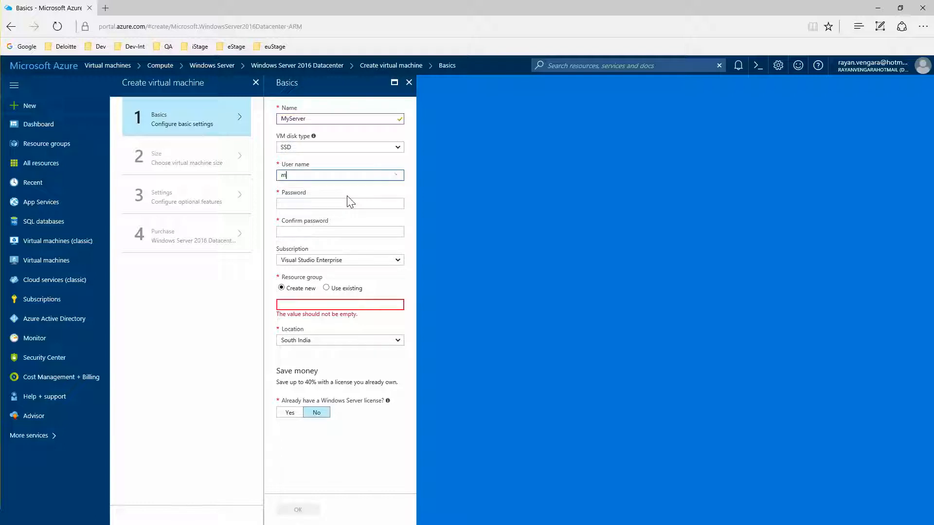
pyautogui.write('yserver')
pyautogui.press('Tab')
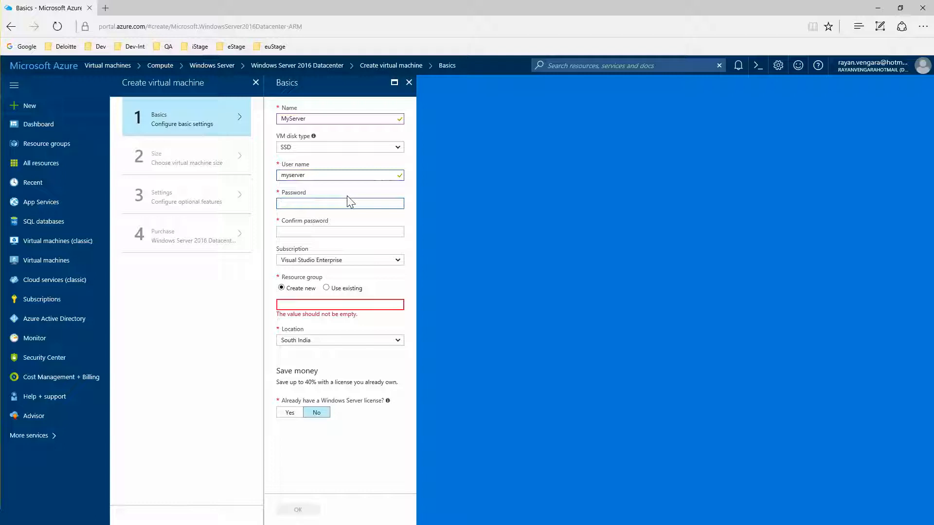
# Step: Enter the administrator password for the virtual machine and repeat it in the password confirmation
pyautogui.write('•••••••••••')
pyautogui.press('Tab')
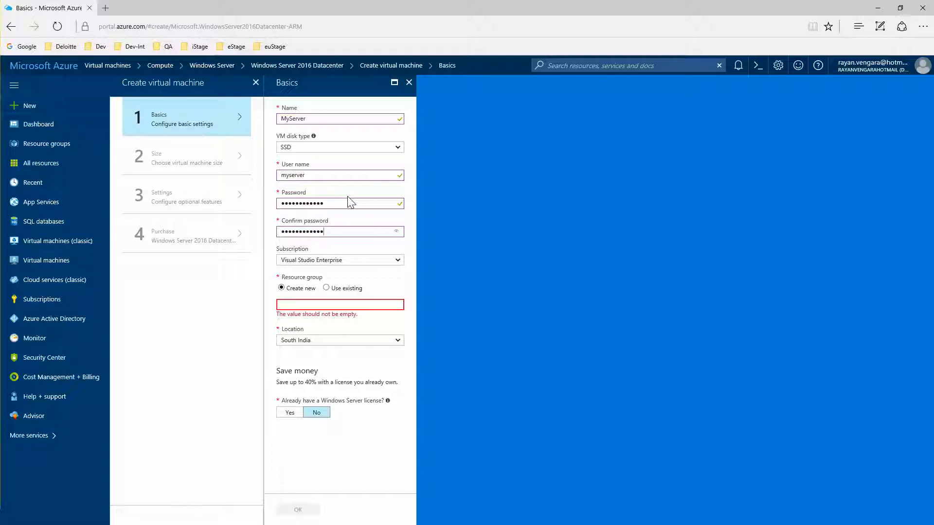
pyautogui.press('Tab')
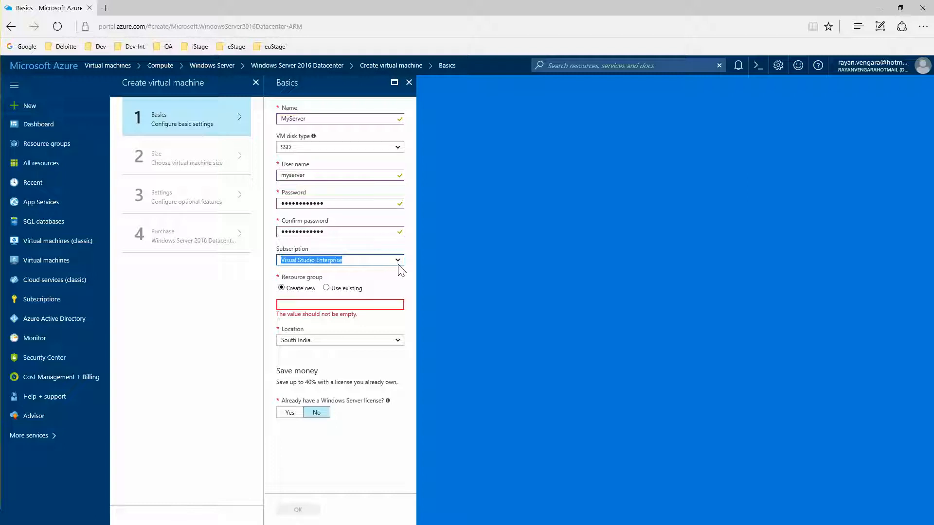
# Step: Assign the virtual machine to the existing resource group mrblog and choose South India as its location
pyautogui.click(385, 284)
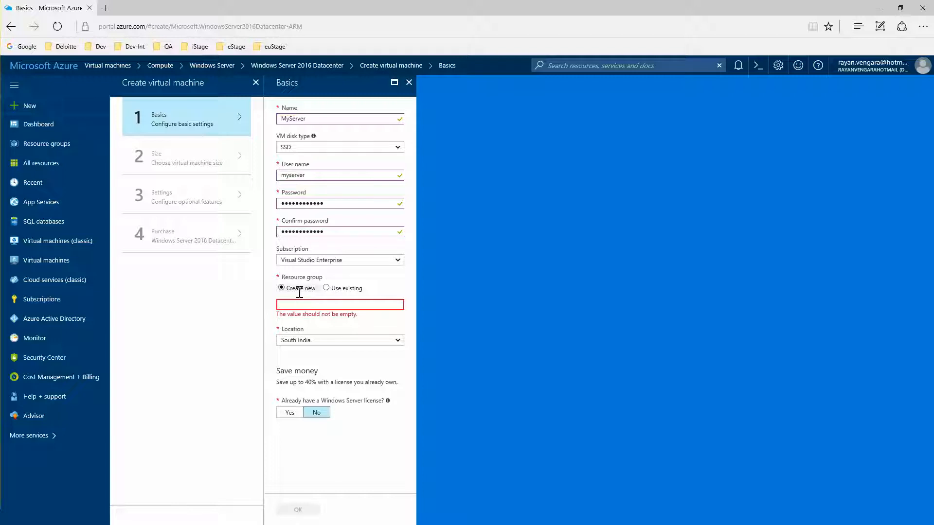
pyautogui.click(337, 288)
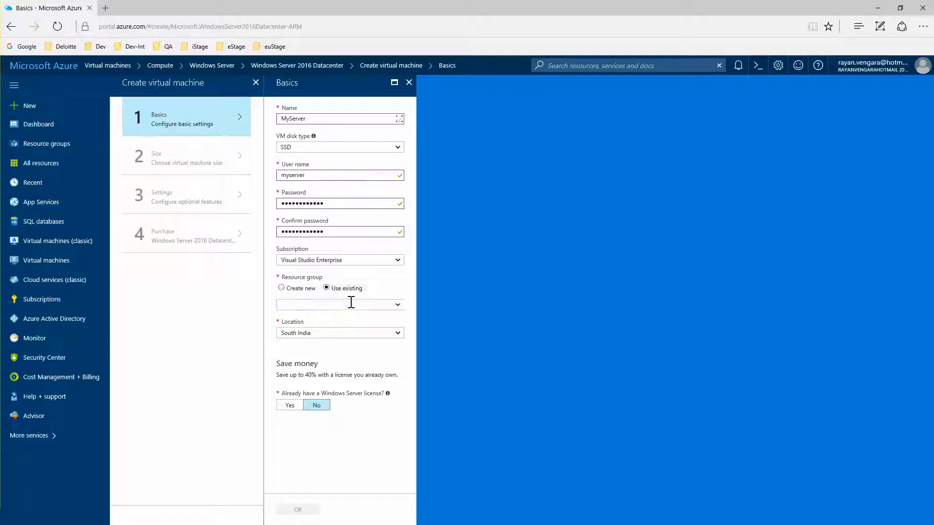
pyautogui.click(399, 304)
pyautogui.click(387, 324)
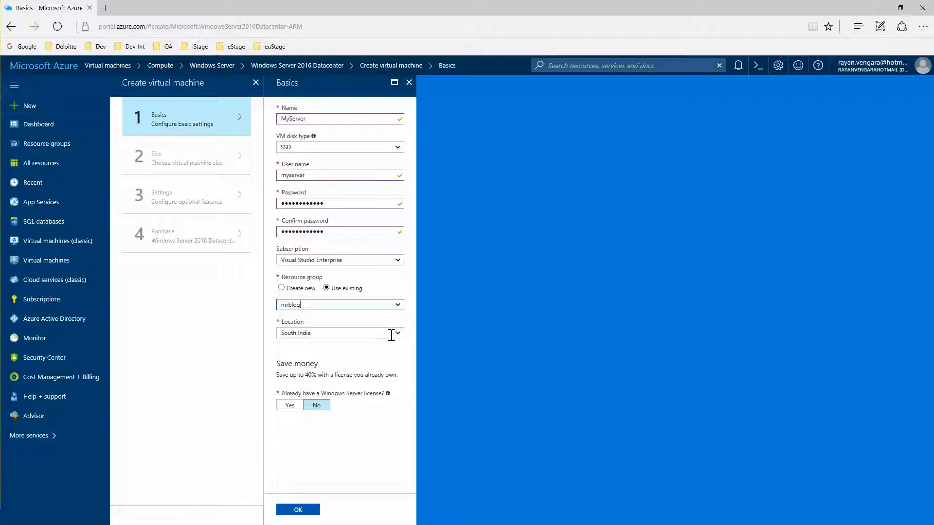
pyautogui.click(320, 333)
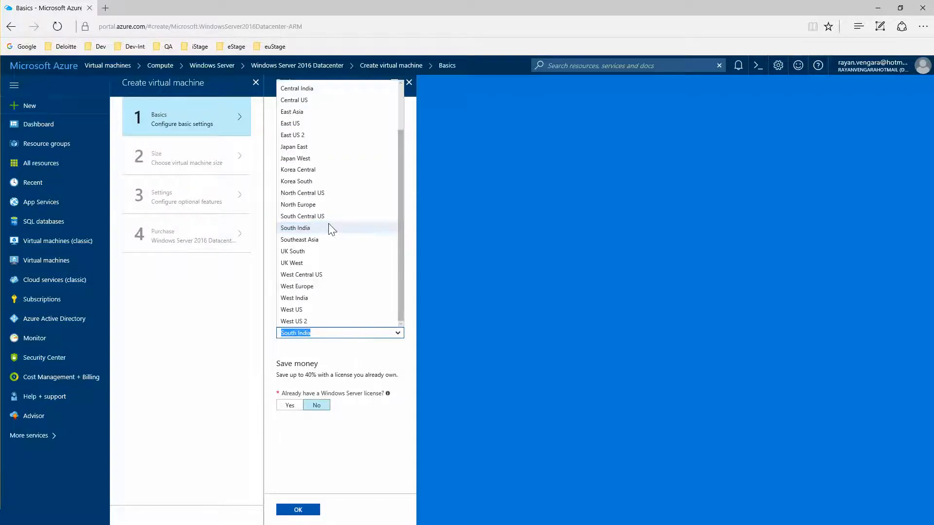
pyautogui.click(328, 228)
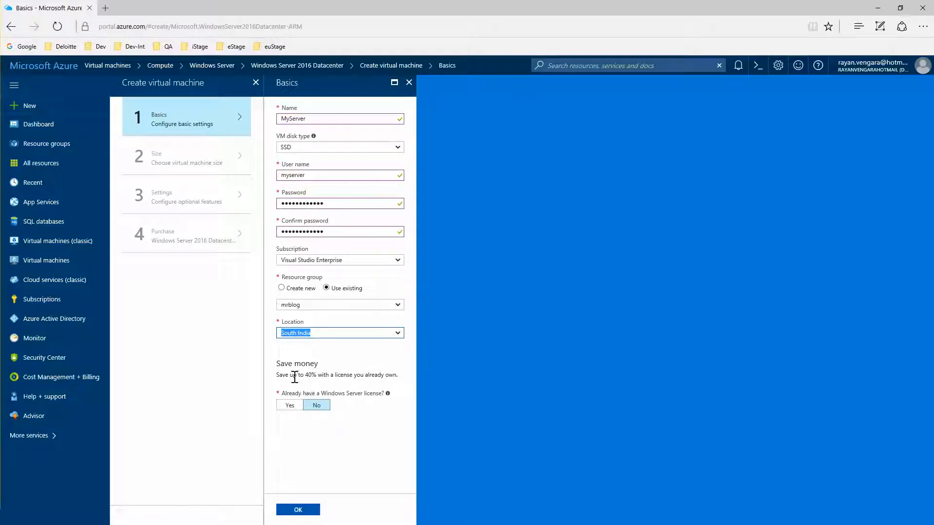
# Step: Answer No to already having a Windows Server license and confirm the basic settings
pyautogui.click(290, 406)
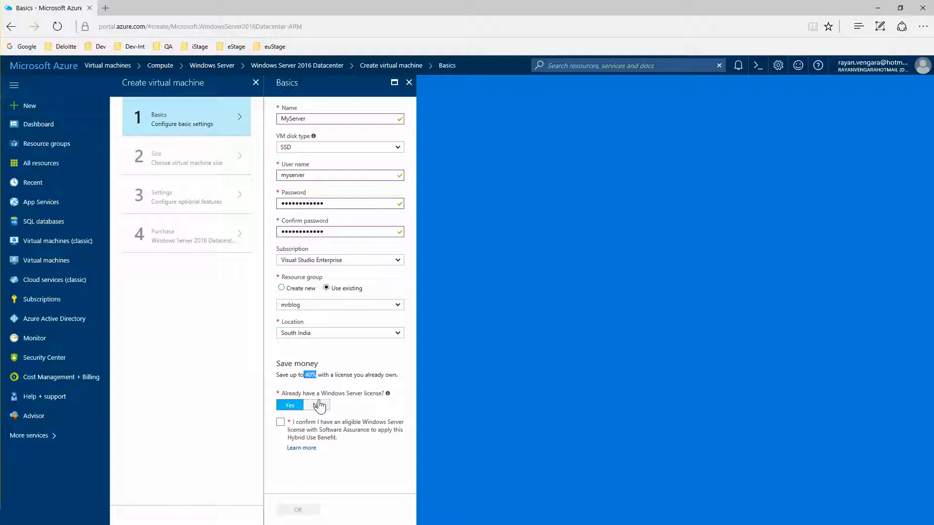
pyautogui.click(321, 408)
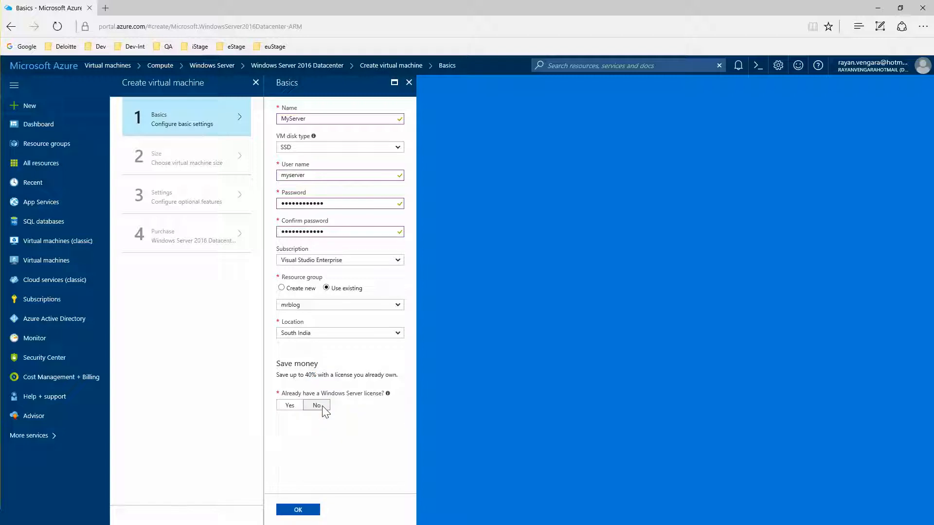
pyautogui.click(298, 511)
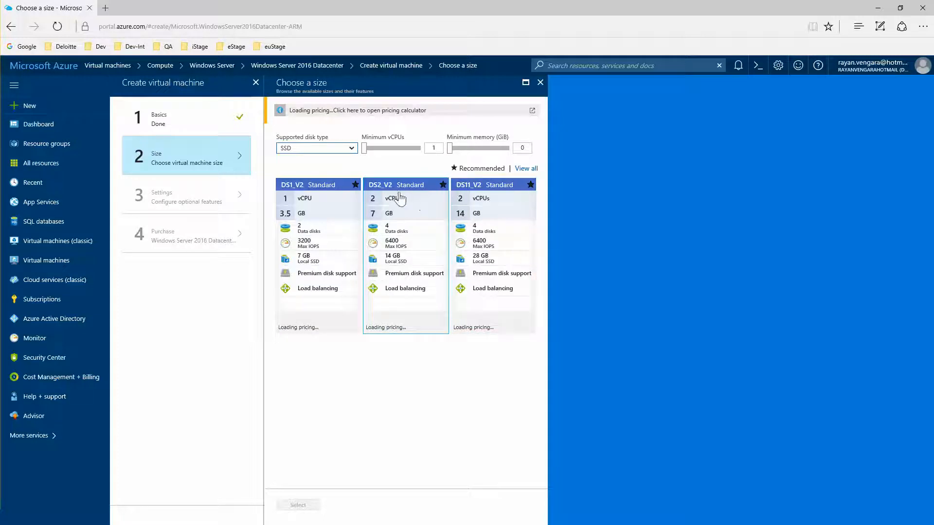
# Step: Return to the basic settings, keep SSD as the VM disk type, and confirm them again
pyautogui.click(354, 148)
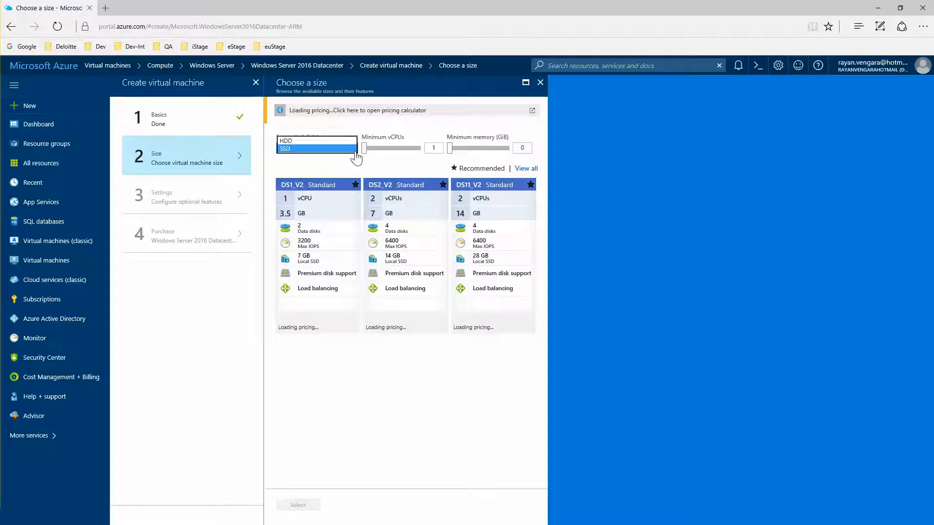
pyautogui.click(344, 149)
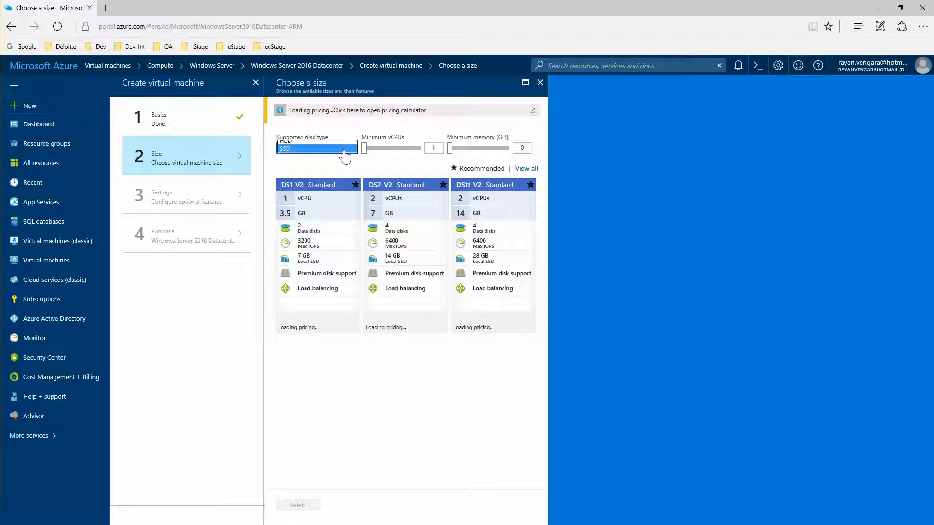
pyautogui.click(182, 119)
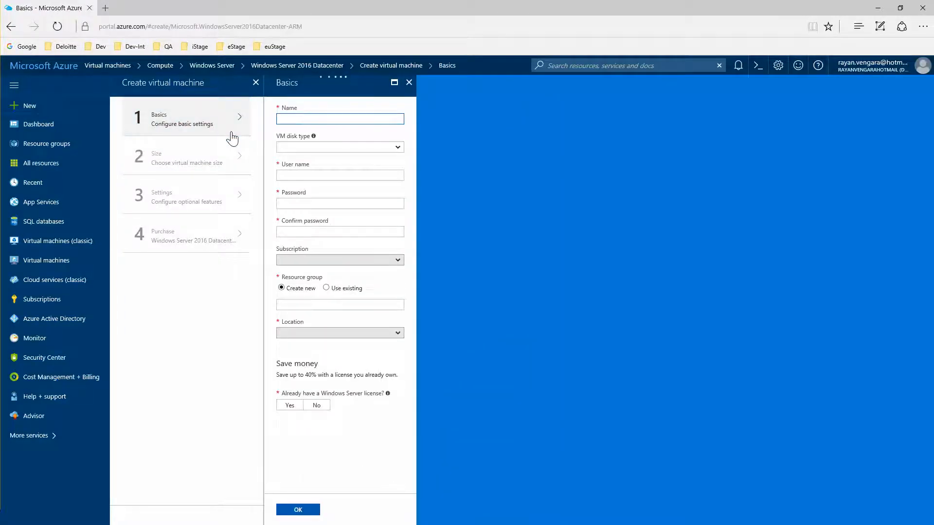
pyautogui.click(344, 149)
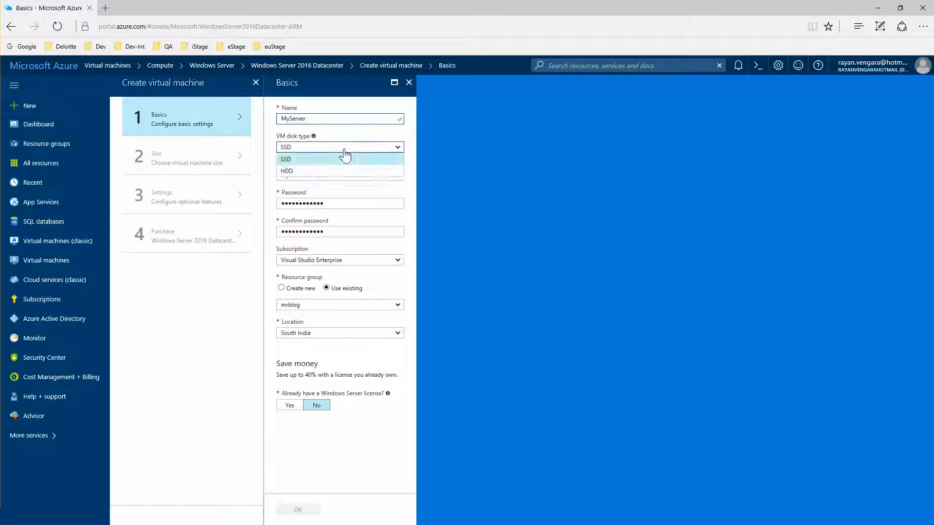
pyautogui.click(345, 157)
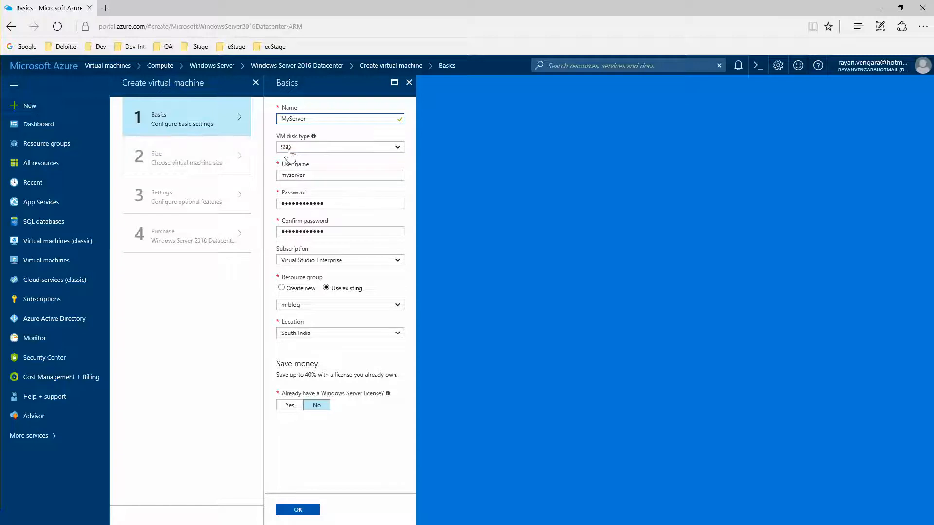
pyautogui.click(210, 161)
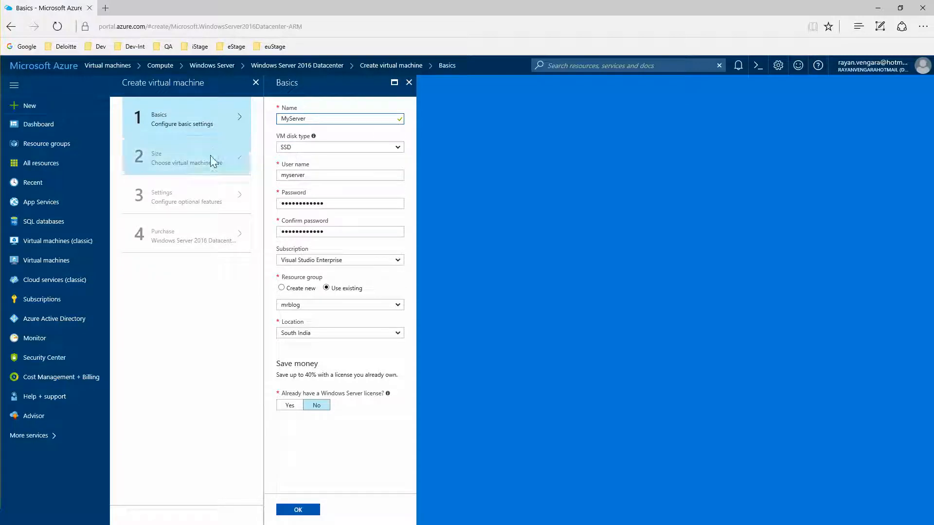
pyautogui.click(304, 509)
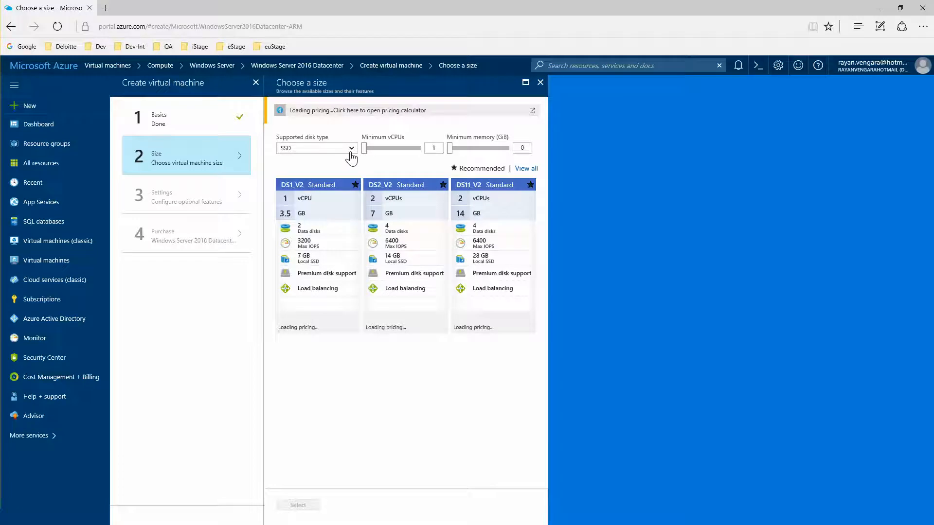
# Step: Filter the virtual machine sizes by HDD disks and set the supported disk type back to SSD
pyautogui.click(350, 151)
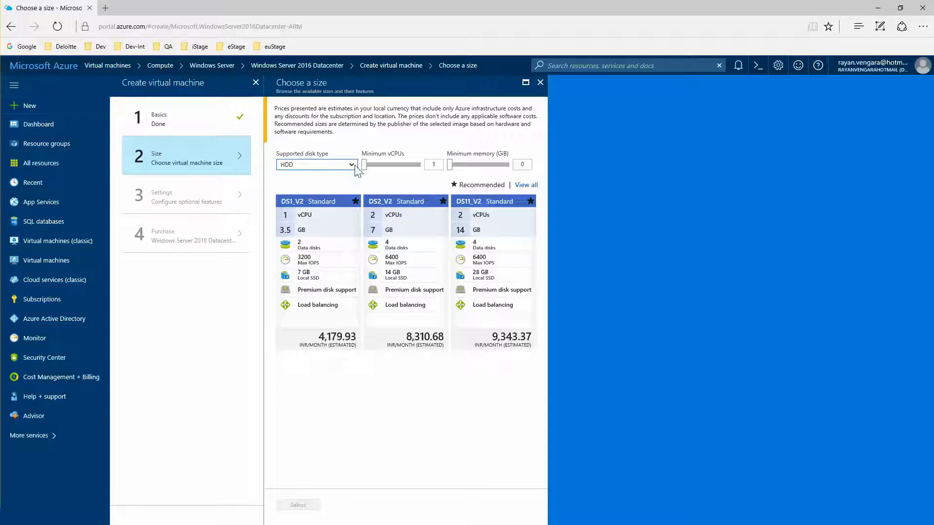
pyautogui.click(356, 168)
pyautogui.click(321, 181)
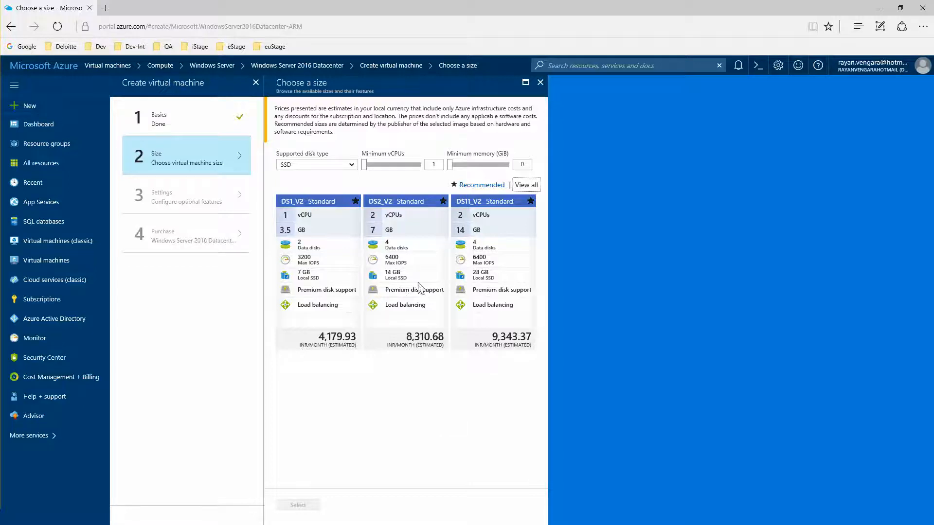
# Step: Display all available sizes and choose DS1_V2 Standard for the virtual machine
pyautogui.scroll(-1, 312, 321)
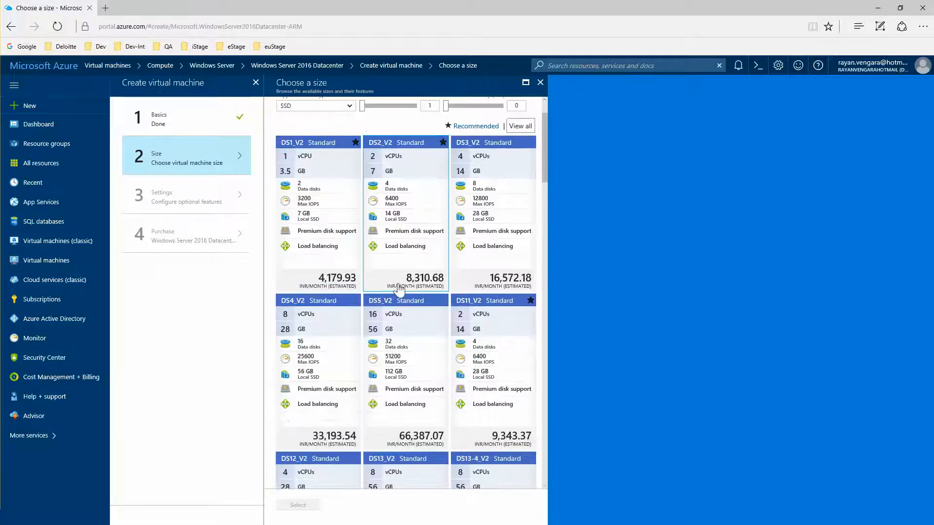
pyautogui.scroll(1, 397, 292)
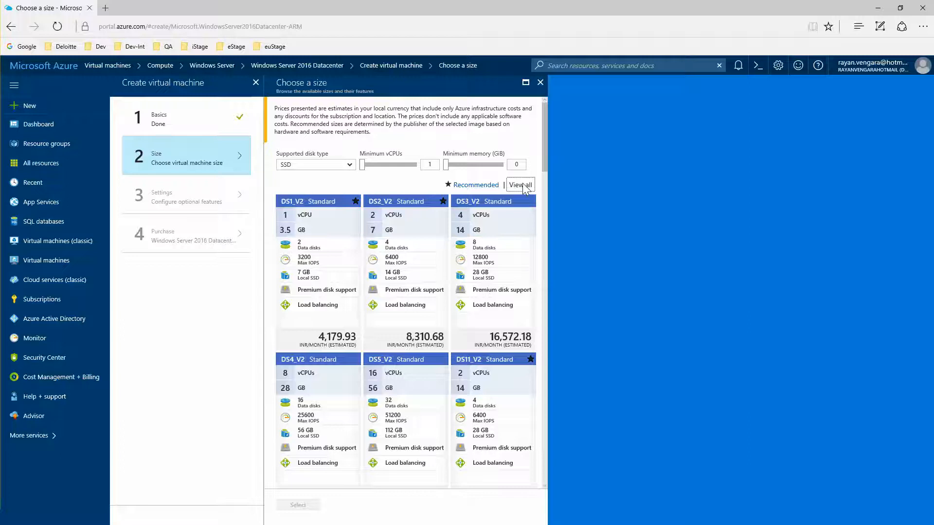
pyautogui.moveTo(544, 158)
pyautogui.mouseDown()
pyautogui.moveTo(551, 291)
pyautogui.moveTo(542, 379)
pyautogui.moveTo(576, 284)
pyautogui.moveTo(559, 156)
pyautogui.mouseUp()
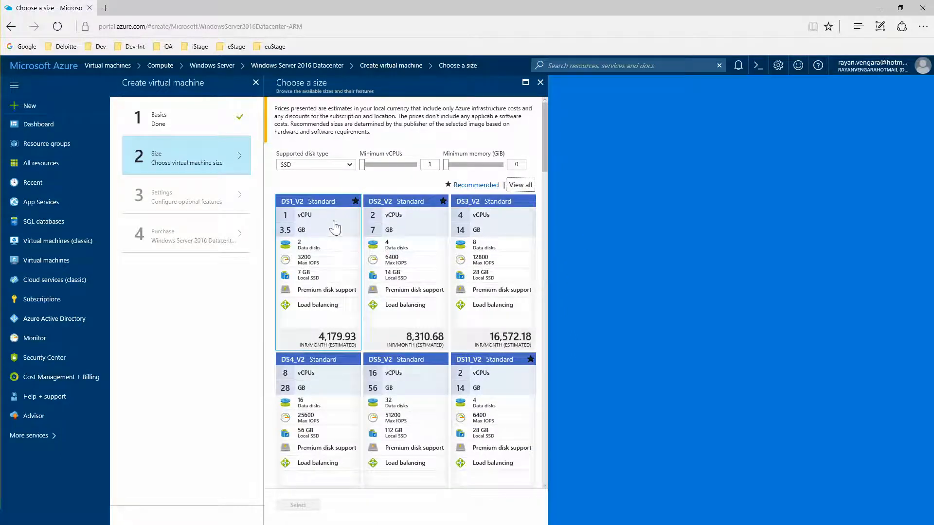
pyautogui.click(315, 229)
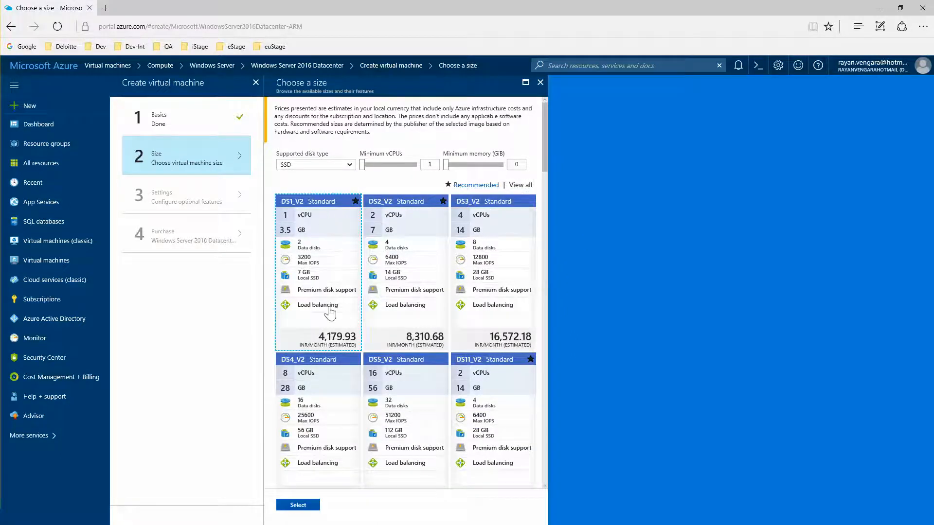
pyautogui.click(302, 509)
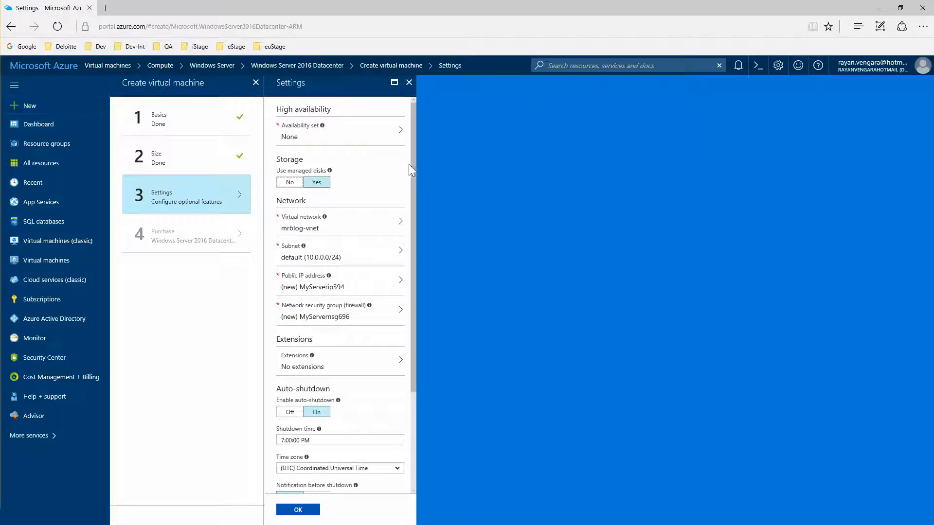
# Step: Review the optional availability, storage, network, auto-shutdown and monitoring settings and confirm them with their defaults
pyautogui.moveTo(412, 162); pyautogui.dragTo(417, 266)
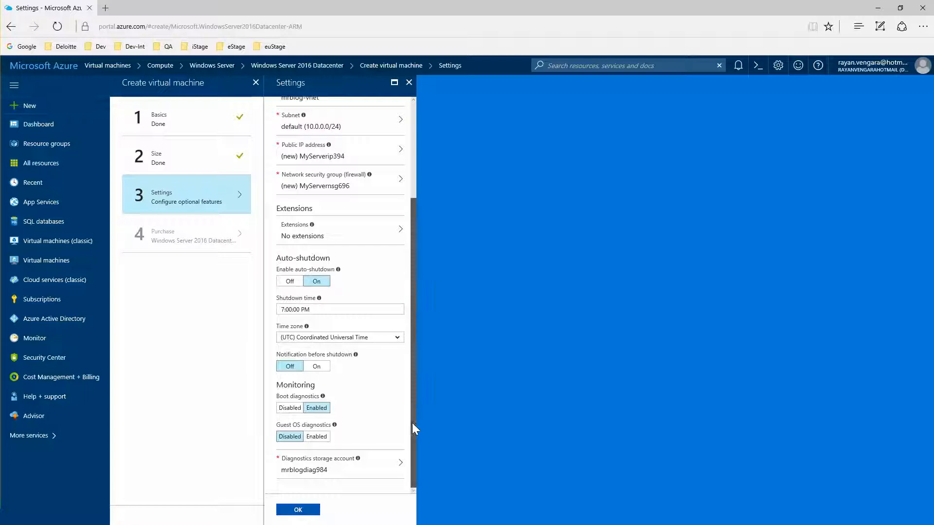
pyautogui.moveTo(412, 422)
pyautogui.mouseDown()
pyautogui.moveTo(412, 325)
pyautogui.moveTo(416, 431)
pyautogui.mouseUp()
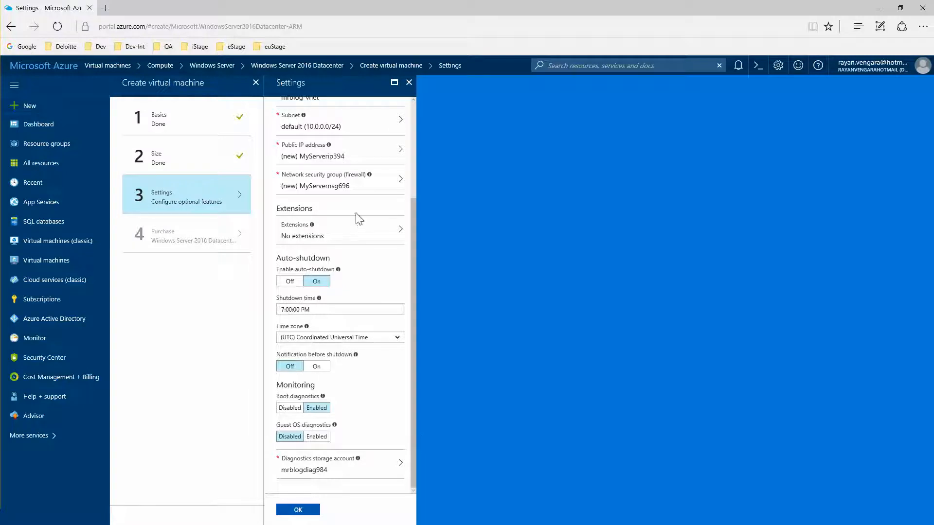
pyautogui.scroll(1, 358, 216)
pyautogui.scroll(1, 359, 216)
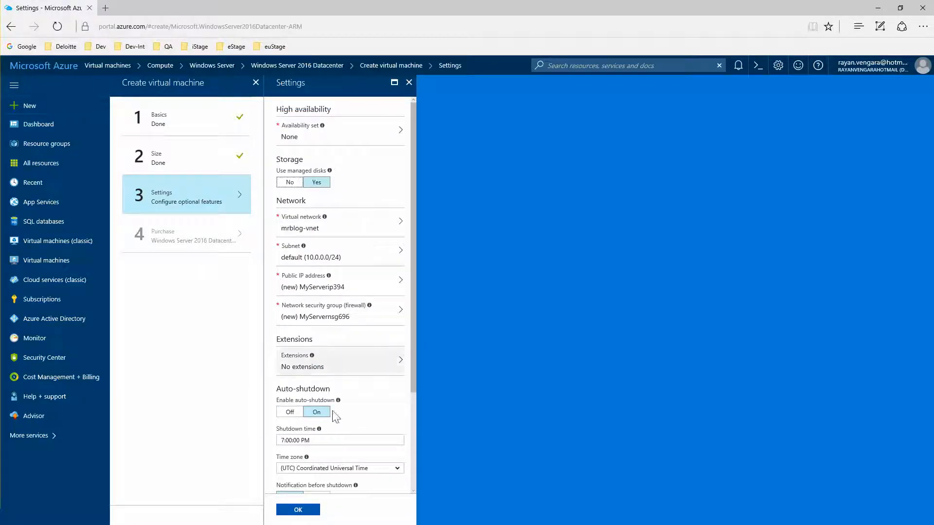
pyautogui.click(299, 511)
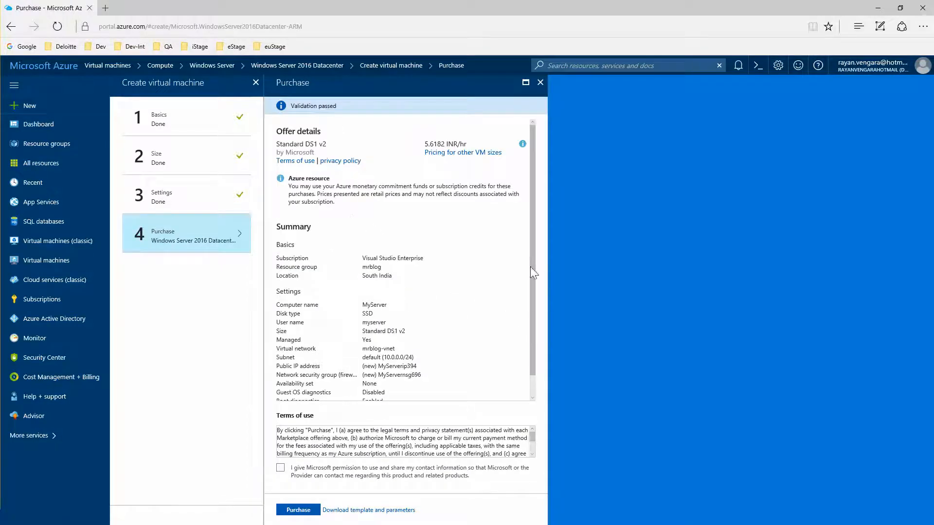
# Step: Review the offer summary and purchase the virtual machine
pyautogui.scroll(-2, 534, 273)
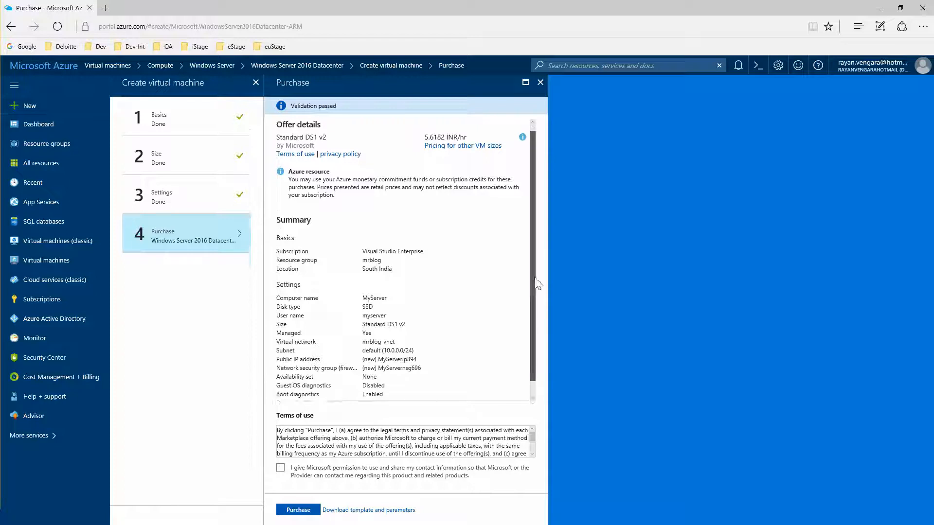
pyautogui.click(298, 509)
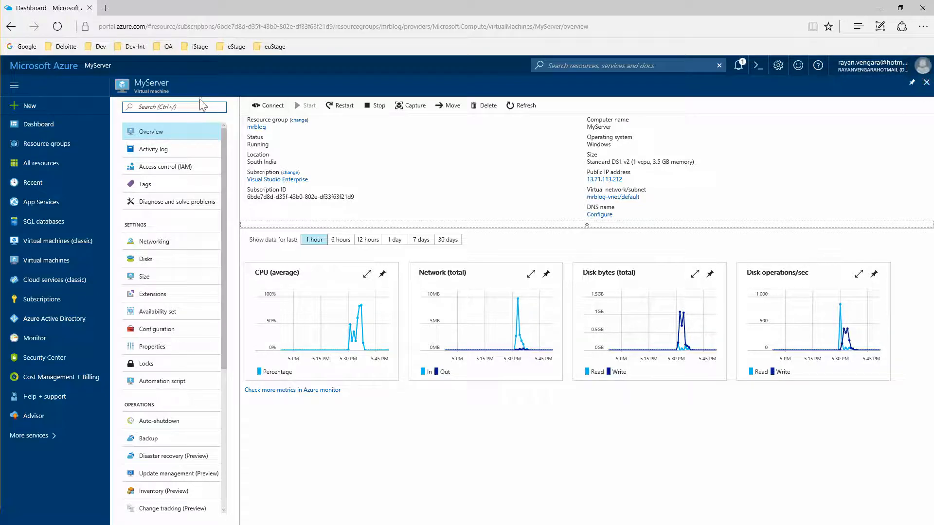
# Step: Reopen MyServer from the dashboard and start its downloaded Remote Desktop connection, turning off further connection prompts for this computer
pyautogui.click(926, 83)
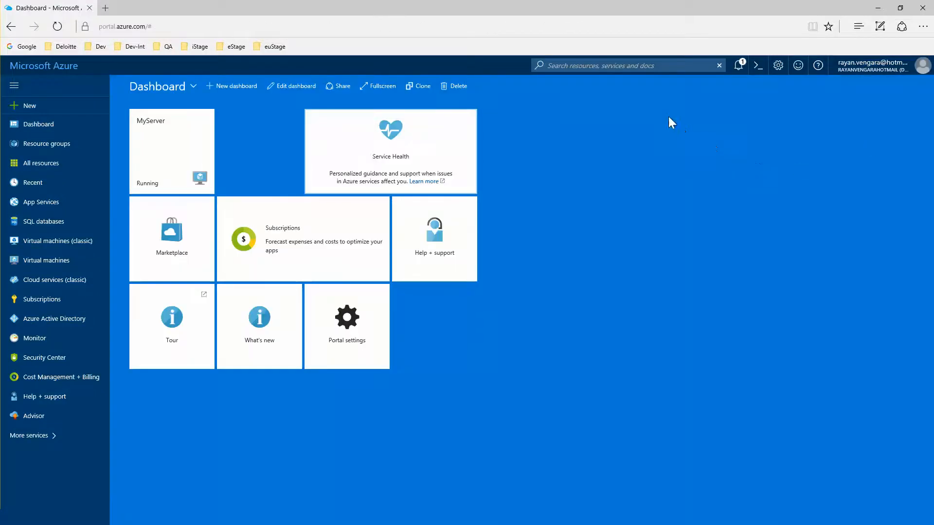
pyautogui.click(166, 145)
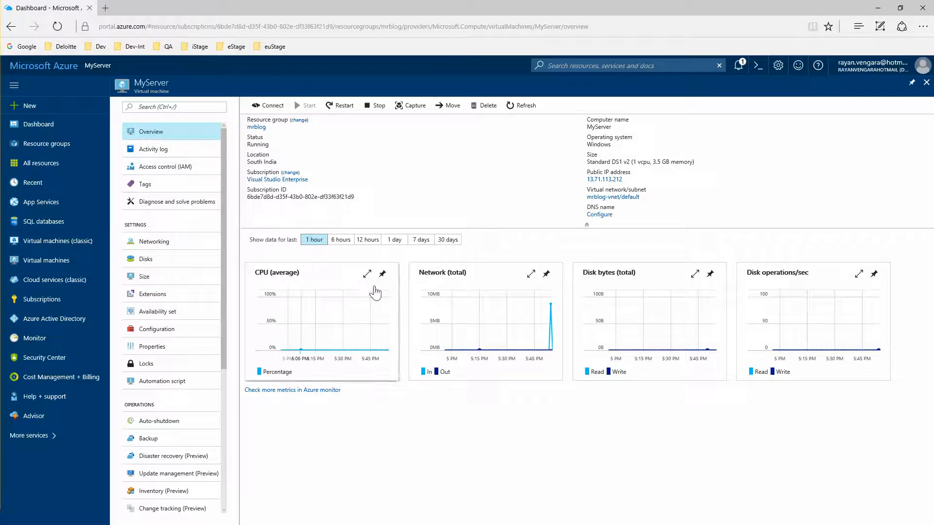
pyautogui.click(267, 107)
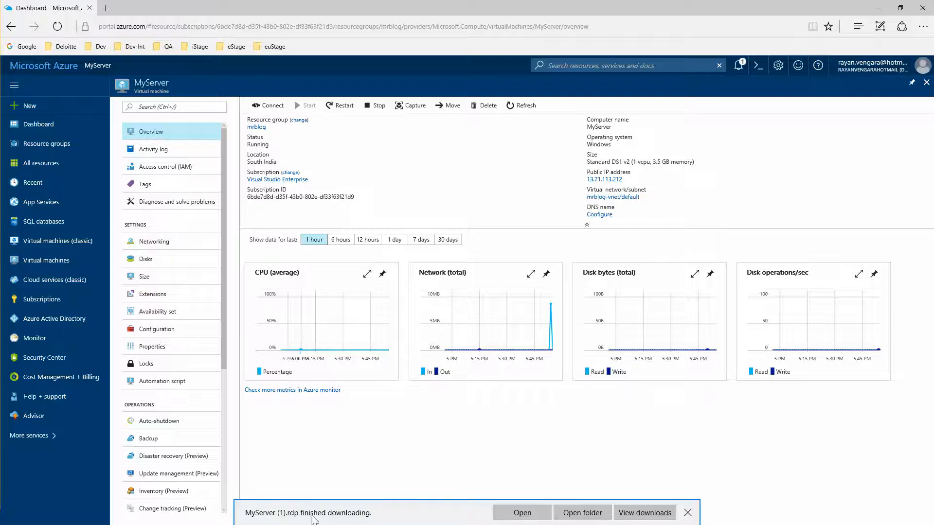
pyautogui.click(530, 516)
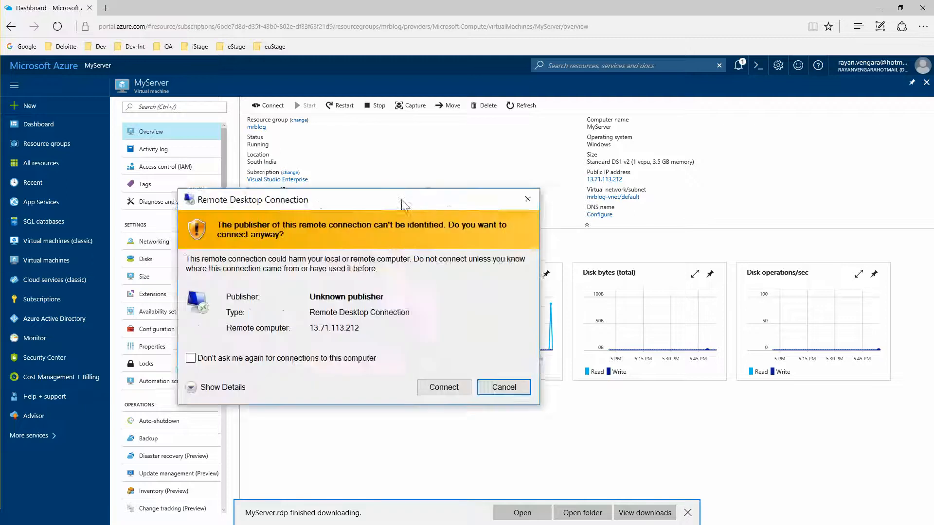
pyautogui.click(483, 361)
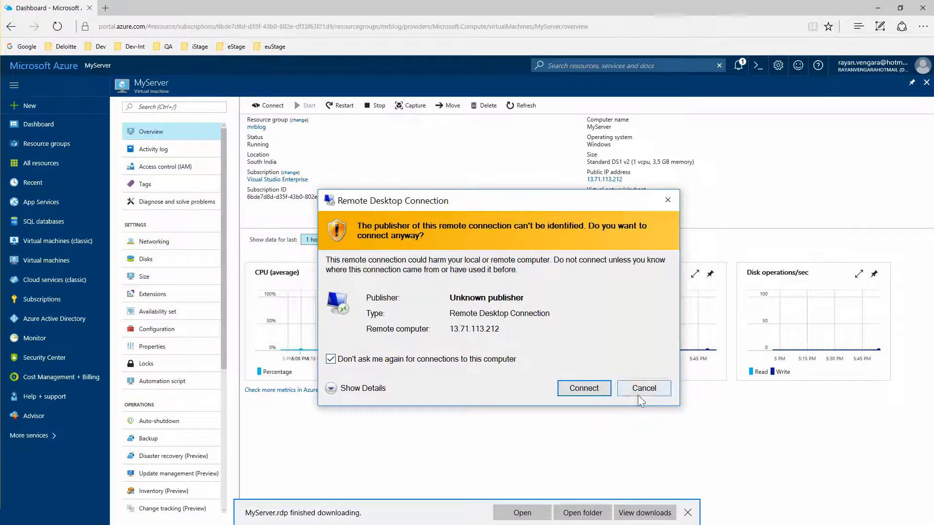
pyautogui.click(584, 389)
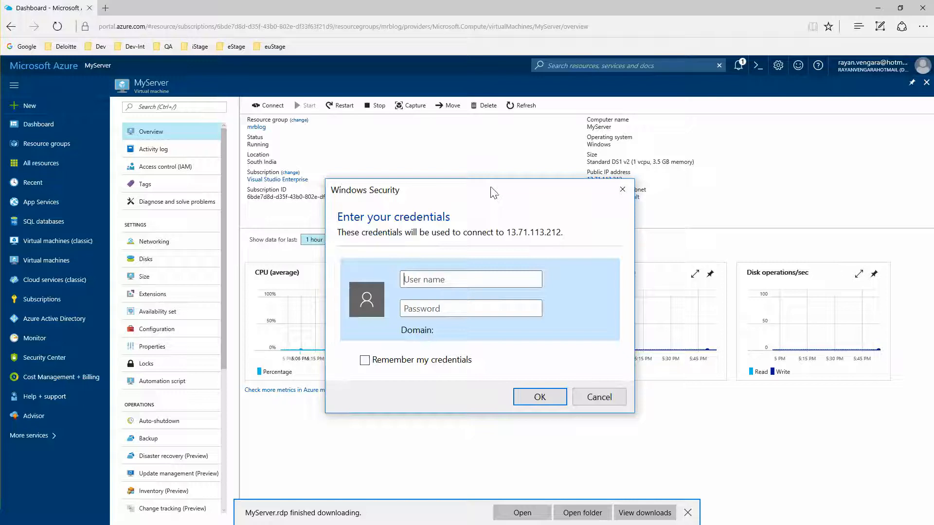
# Step: Sign in to the remote server as myserver with the account password and accept its unverified certificate
pyautogui.write('myser••')
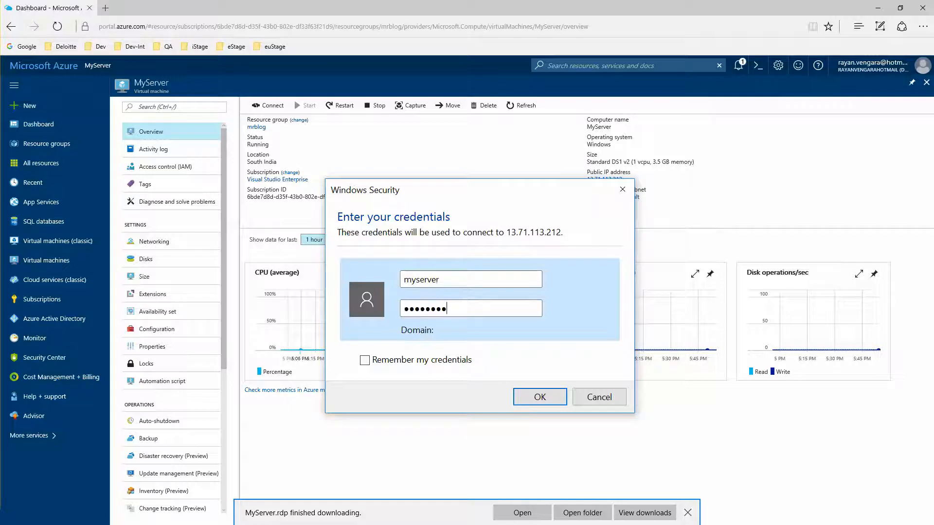
pyautogui.click(545, 400)
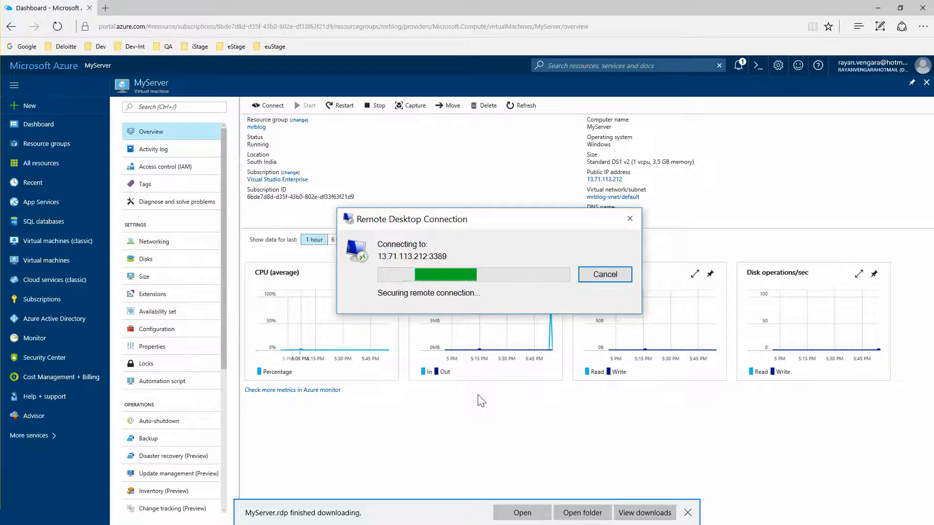
pyautogui.moveTo(481, 226); pyautogui.dragTo(491, 196)
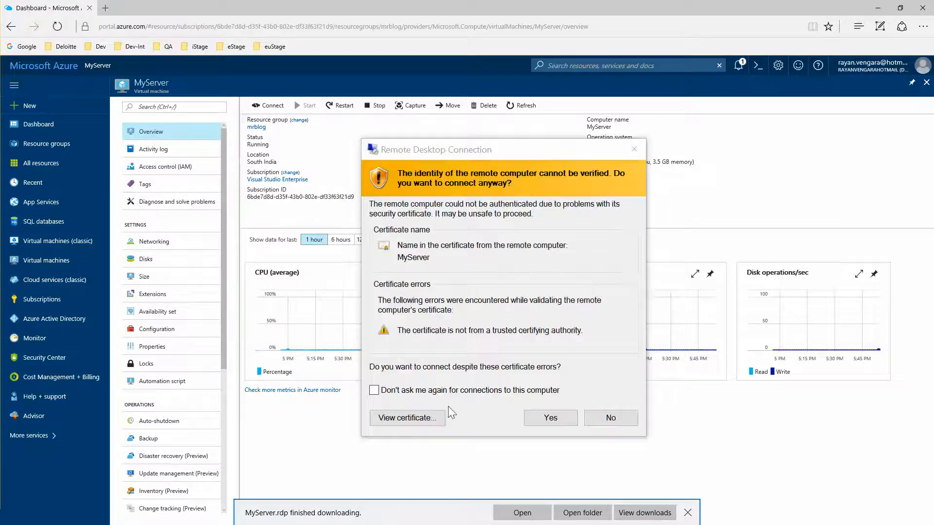
pyautogui.click(548, 420)
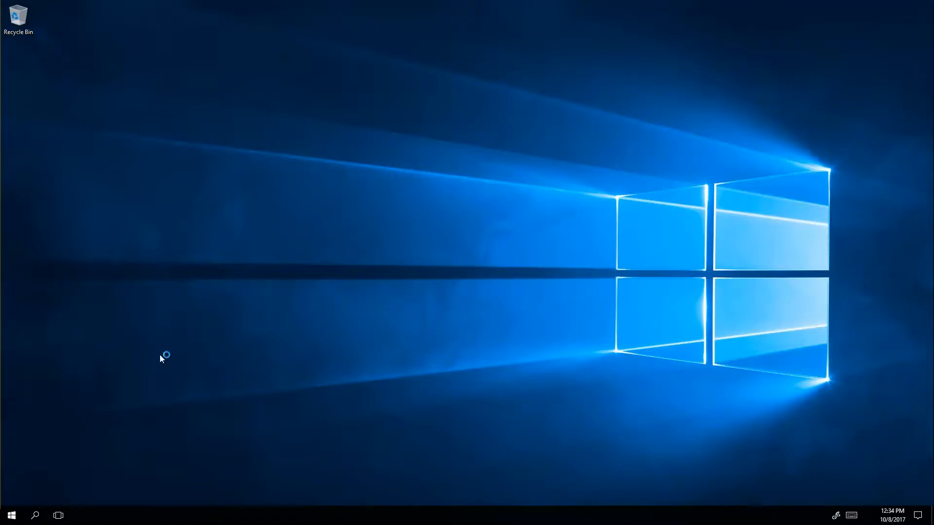
# Step: Take the remote session out of full screen into a window and return it to full screen
pyautogui.moveTo(421, 3)
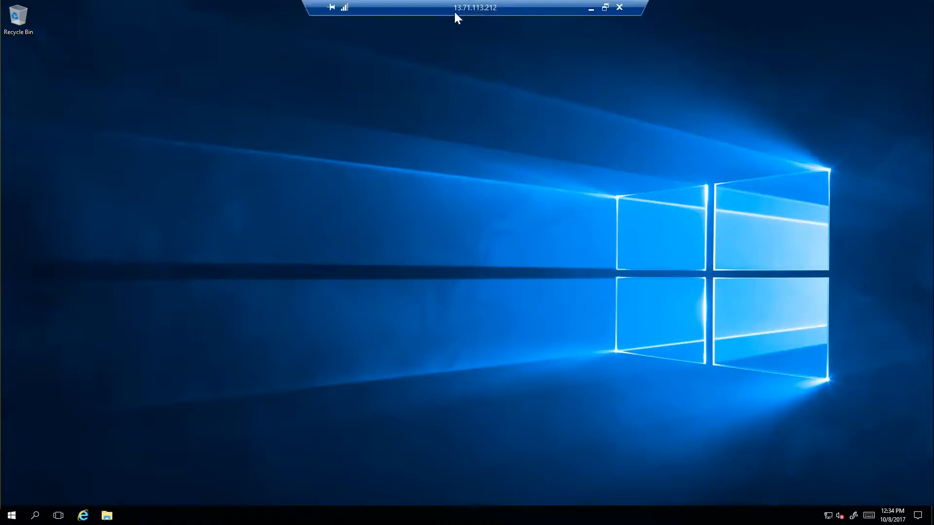
pyautogui.moveTo(479, 7); pyautogui.dragTo(500, 92)
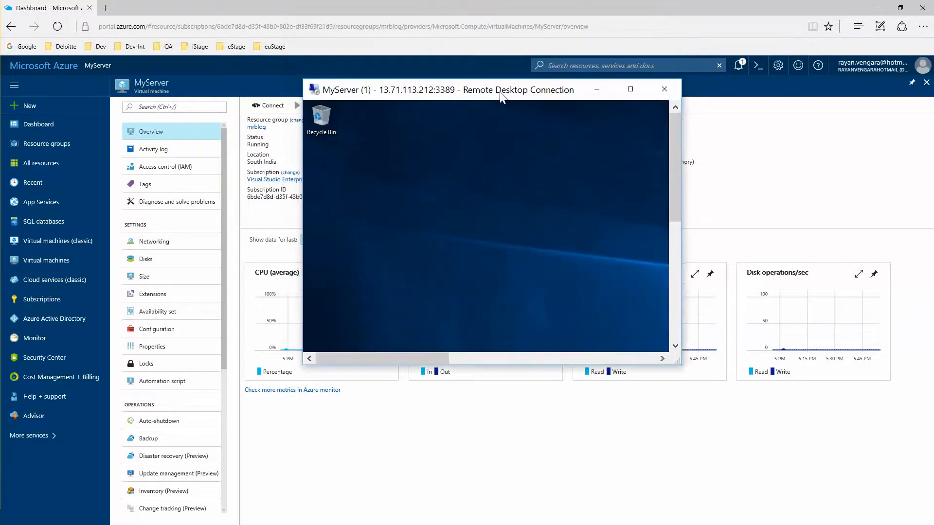
pyautogui.click(381, 10)
pyautogui.hotkey('alt', 'Tab')
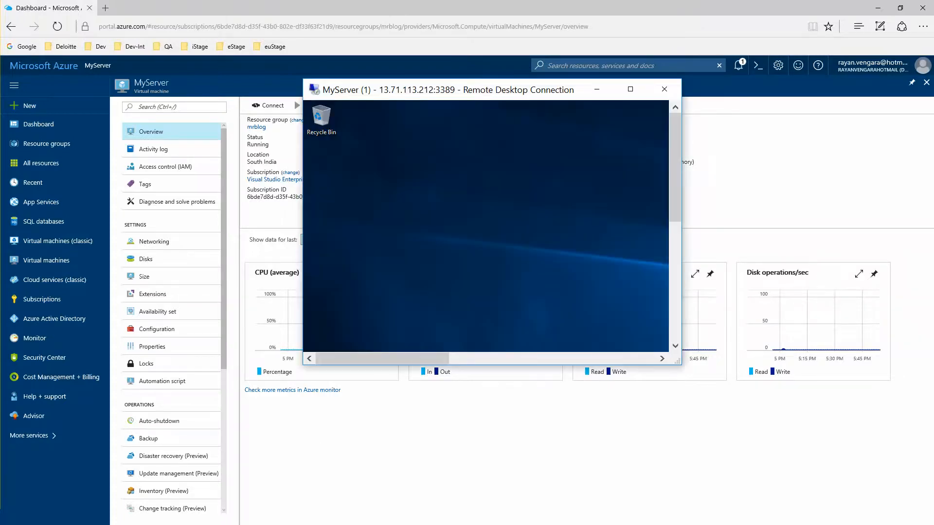
pyautogui.doubleClick(545, 90)
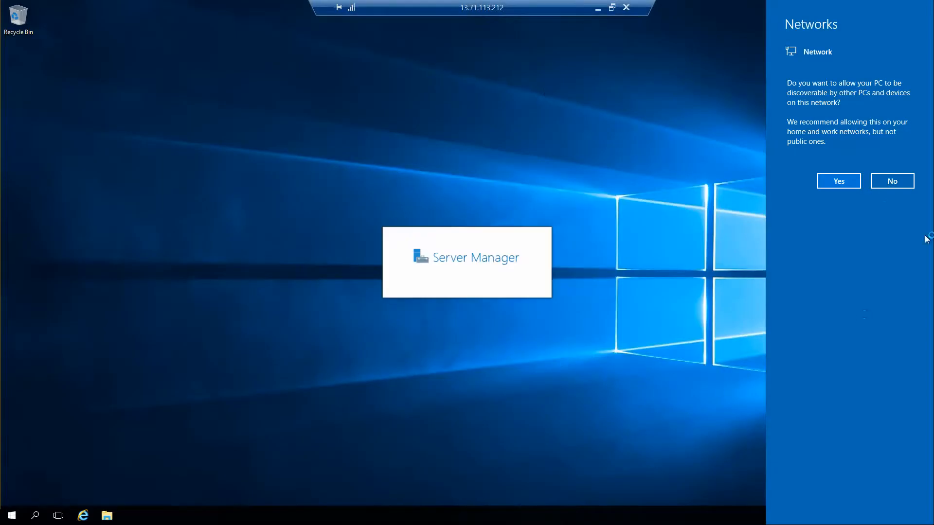
# Step: Allow the remote server to be discoverable by other PCs and devices on the network
pyautogui.click(837, 181)
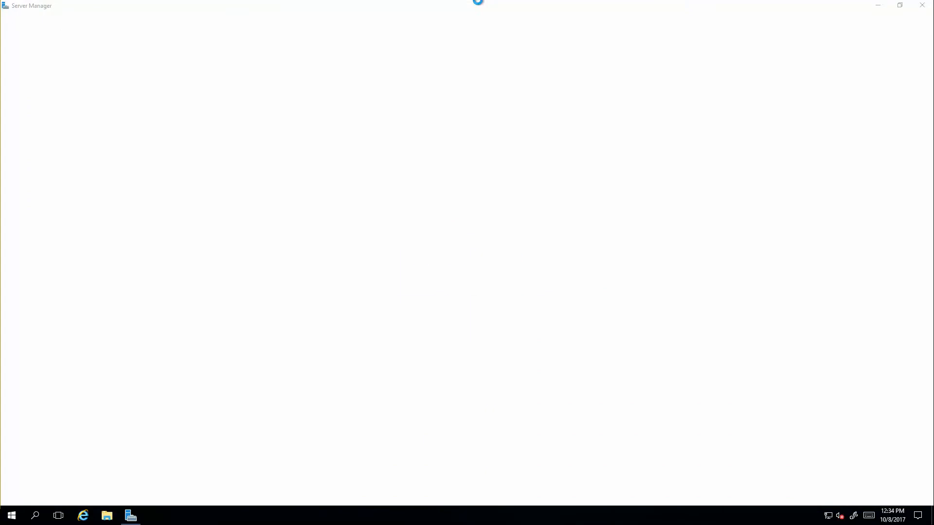
pyautogui.moveTo(480, 3)
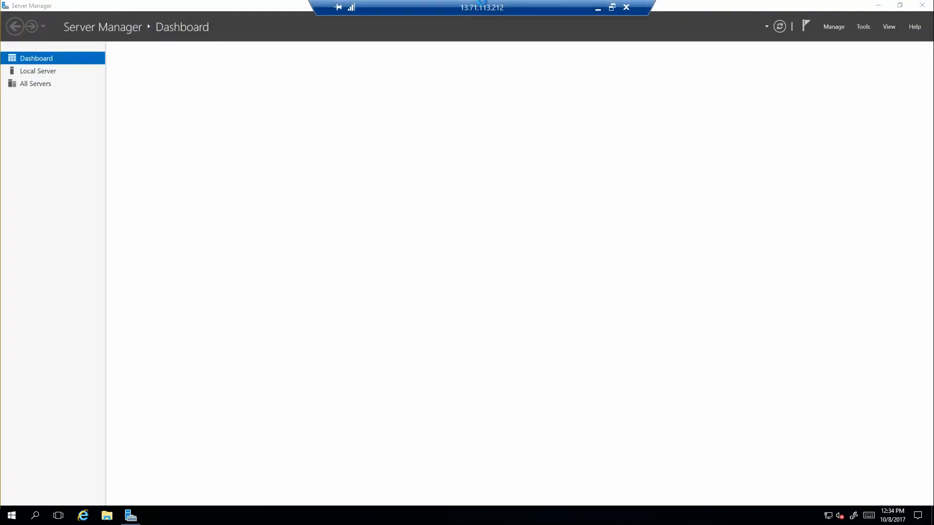